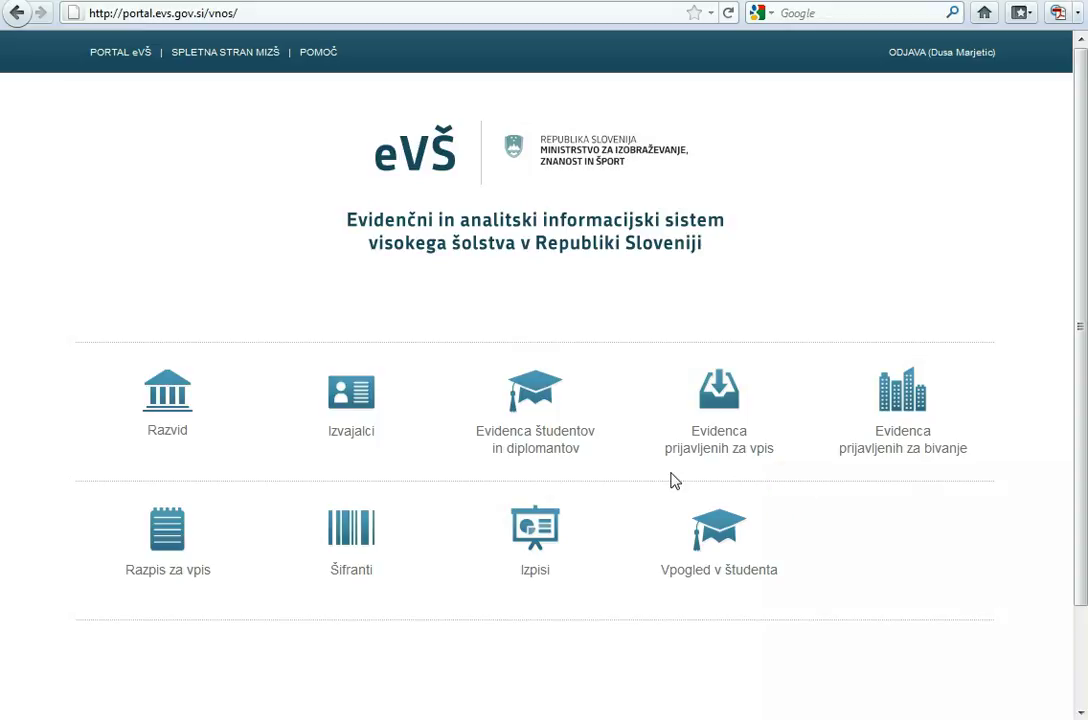
- Launch the Evidenca študentov in diplomantov application from the eVŠ portal home page
click(527, 467)
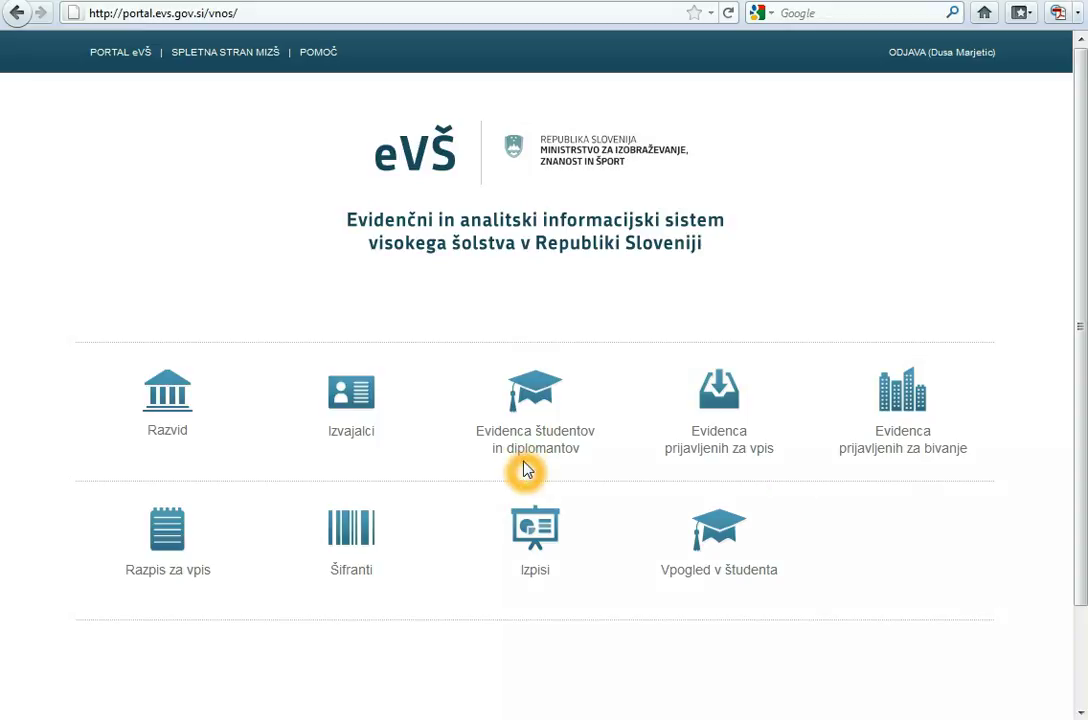
click(530, 415)
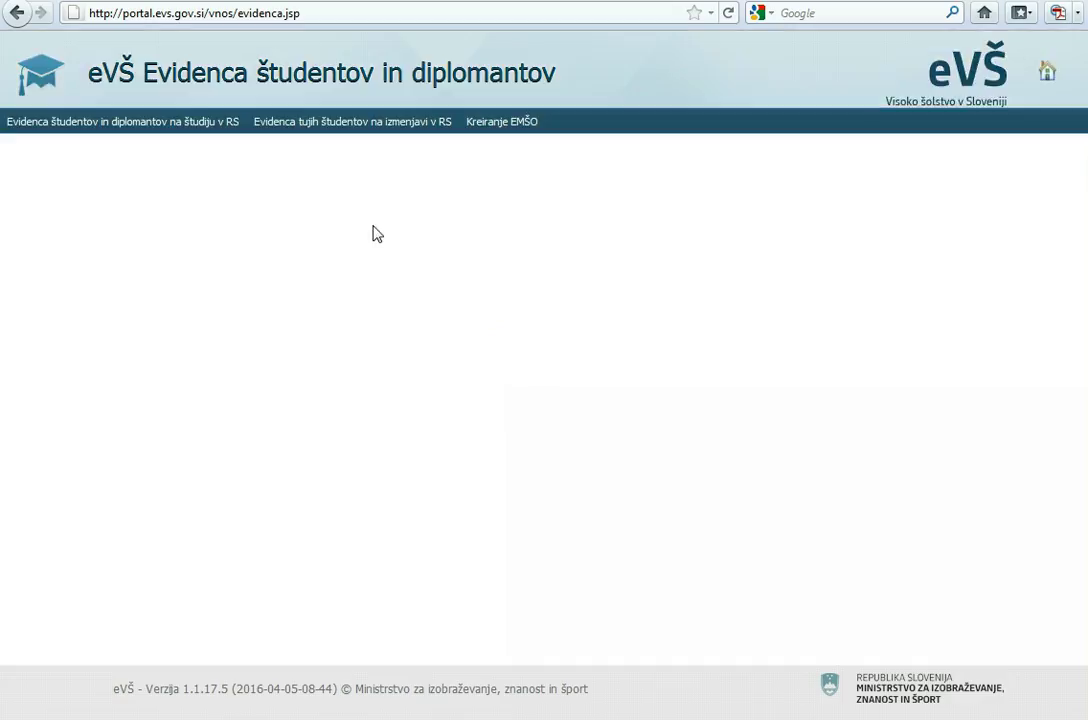
- Go to the Kreiranje EMŠO page and focus the Fiktivni EMŠO tujca field
click(503, 122)
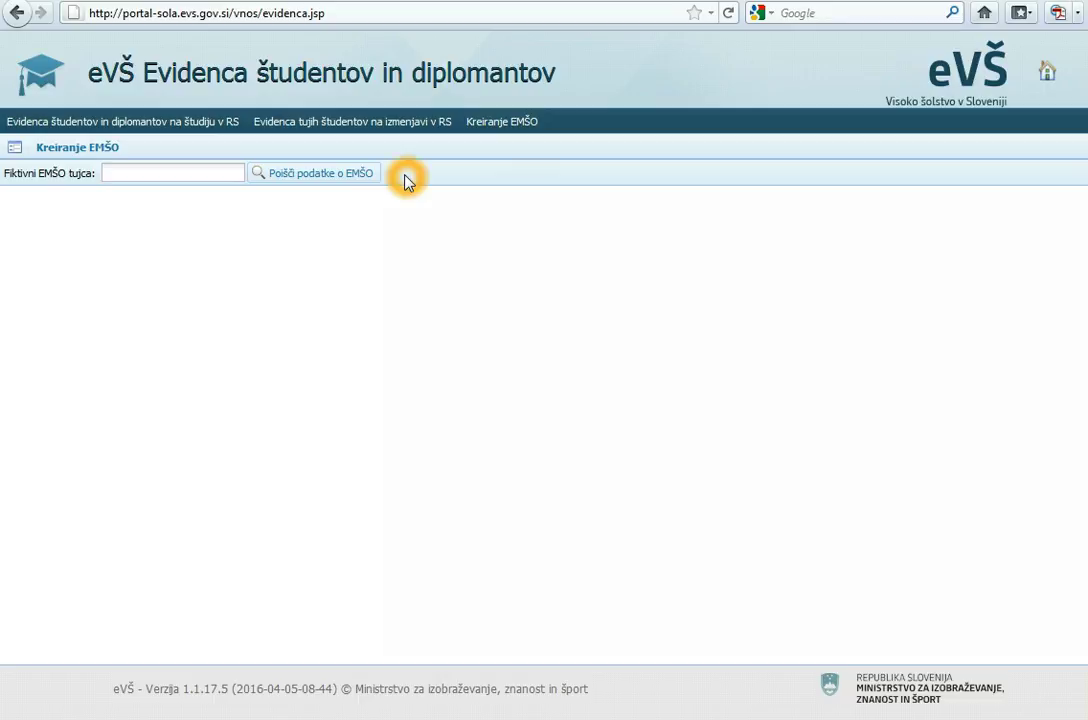
click(200, 173)
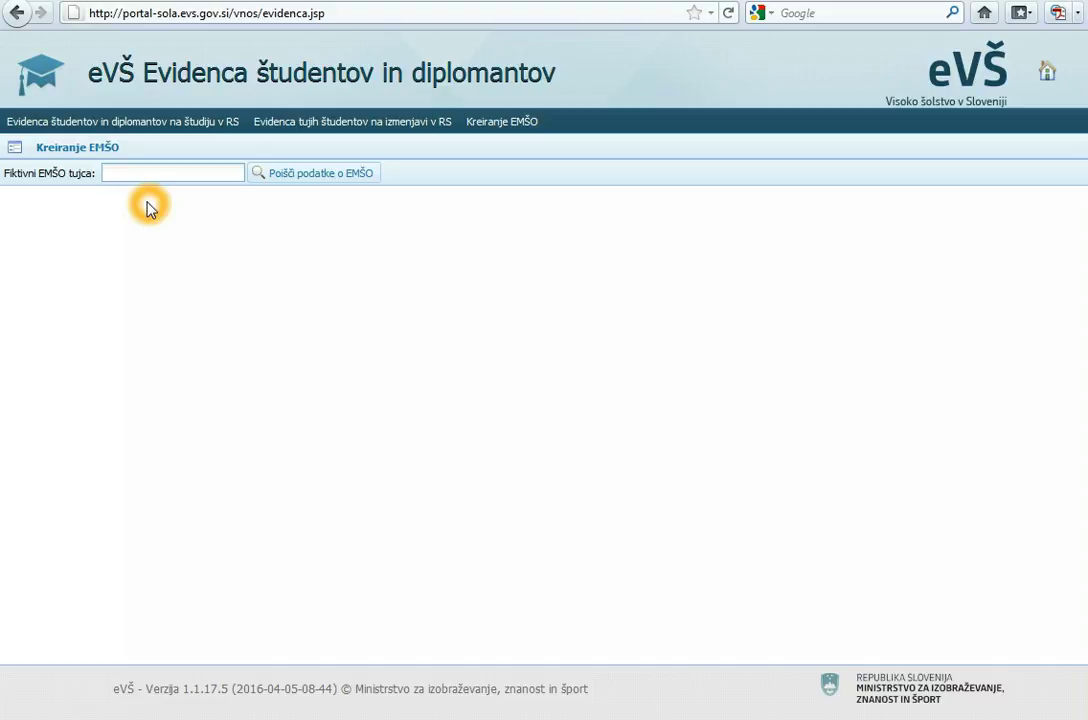
- Enter the foreigner's fictitious EMŠO and search its data to get the empty CRP form
text(499999999)
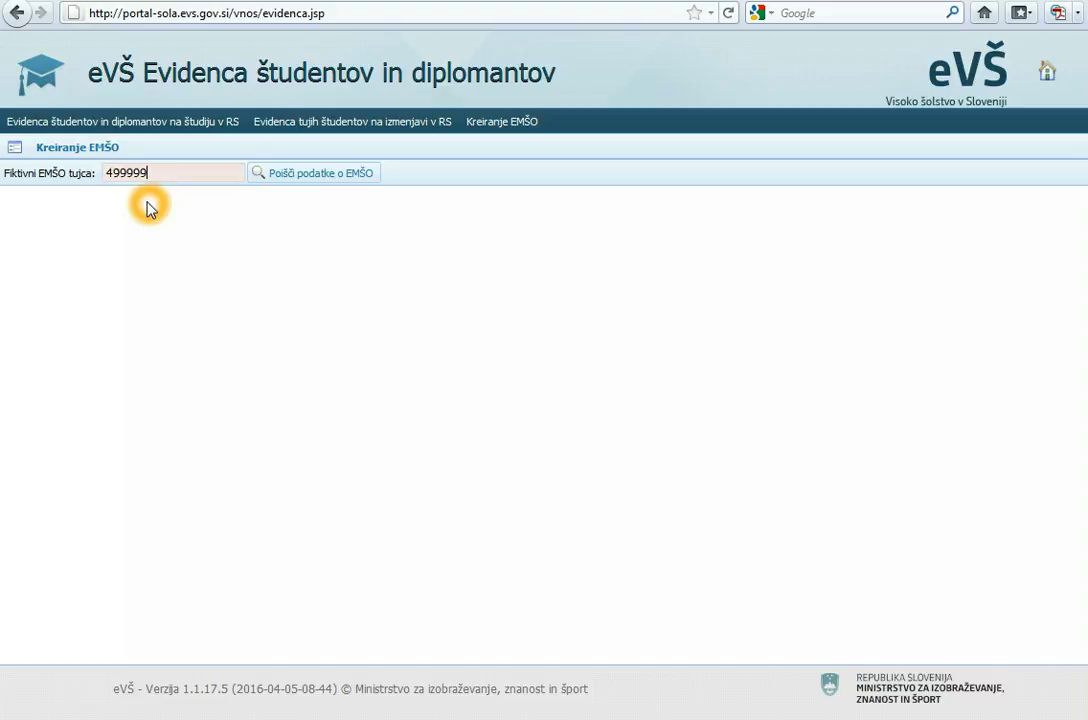
text(9999)
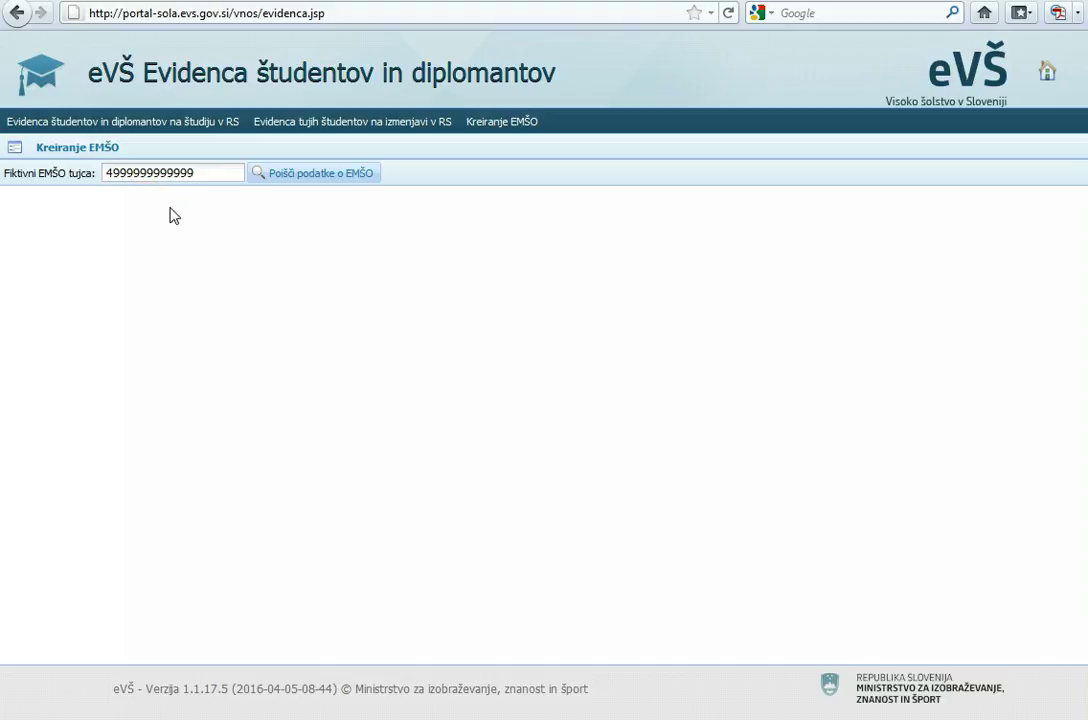
click(318, 176)
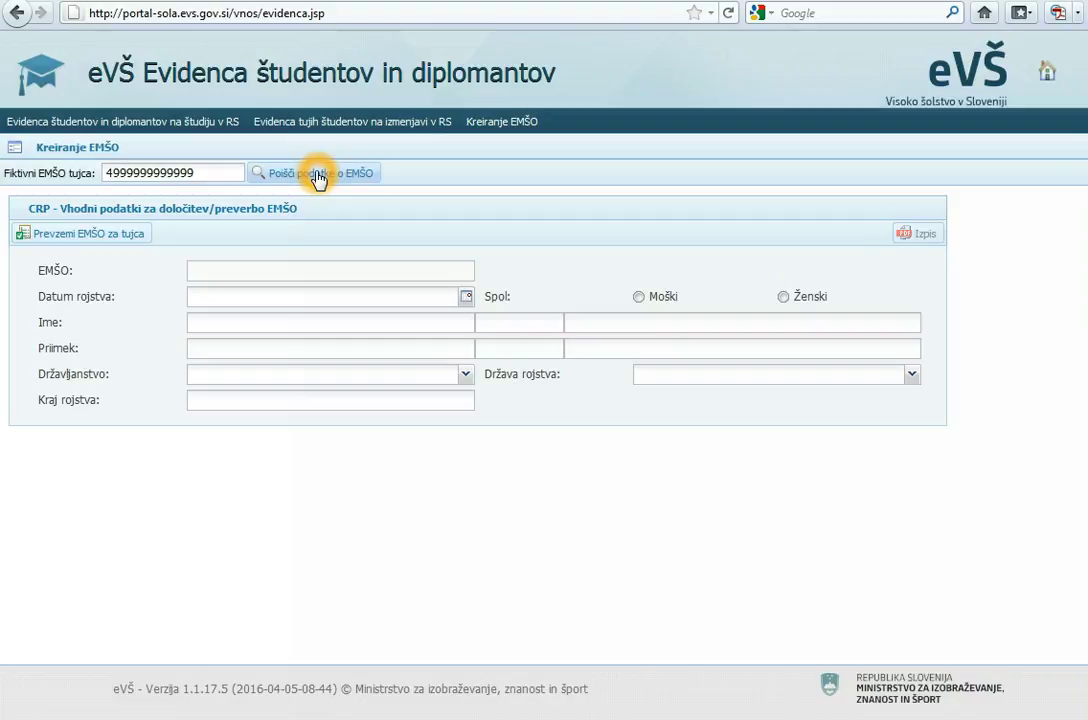
click(345, 300)
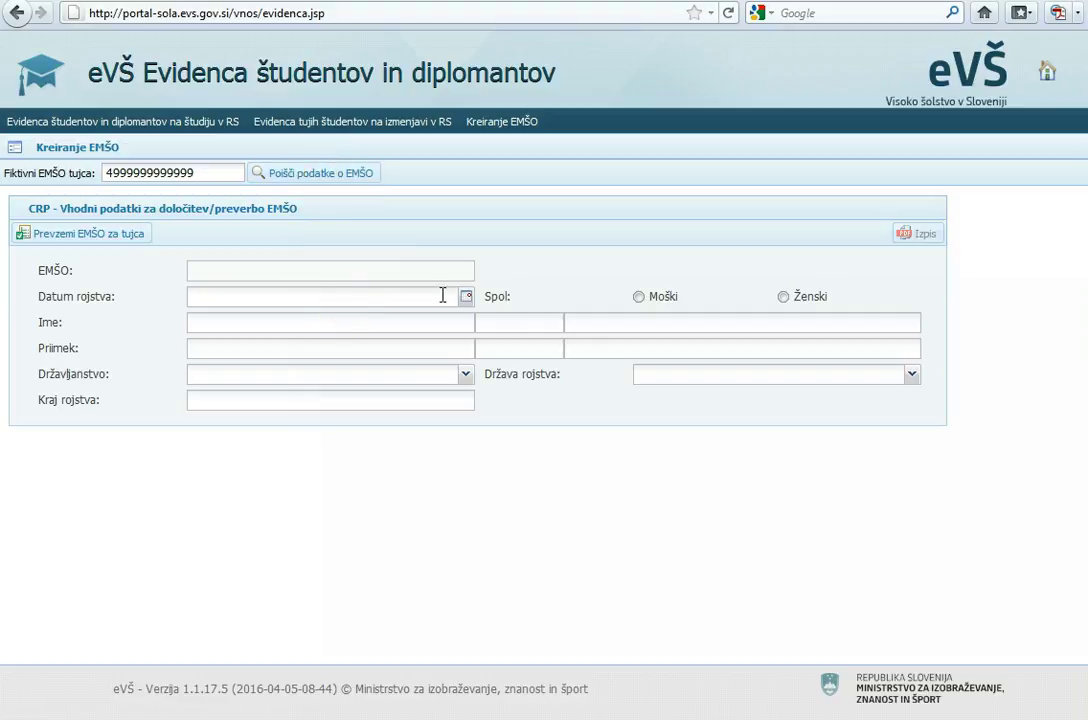
click(510, 275)
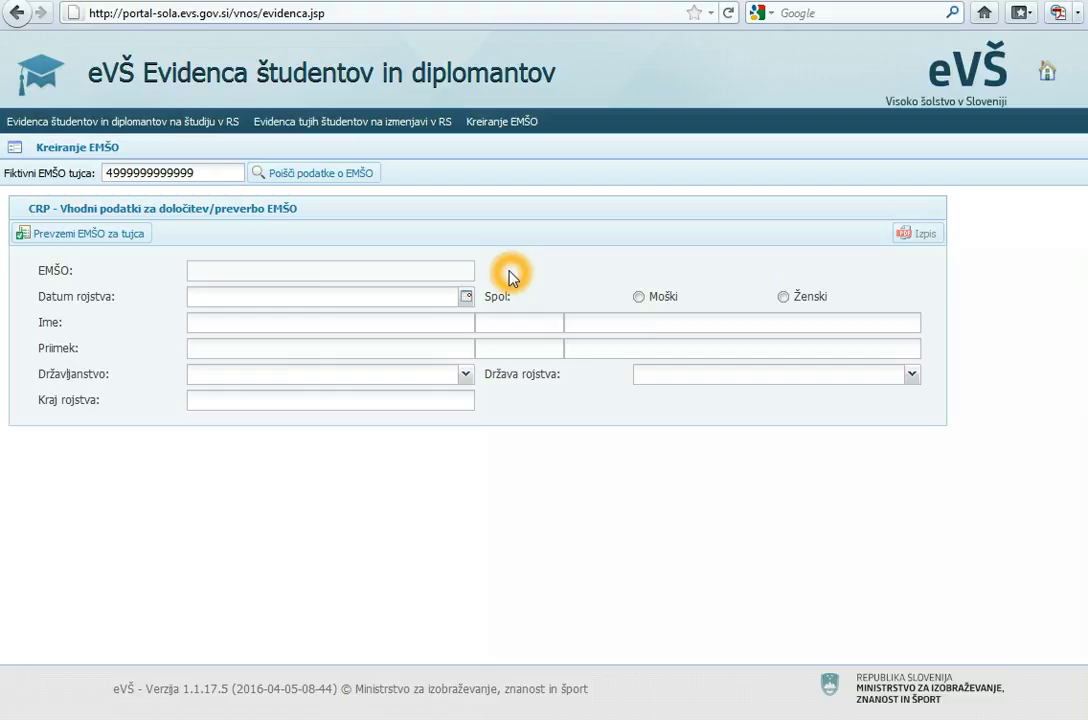
click(397, 299)
click(397, 300)
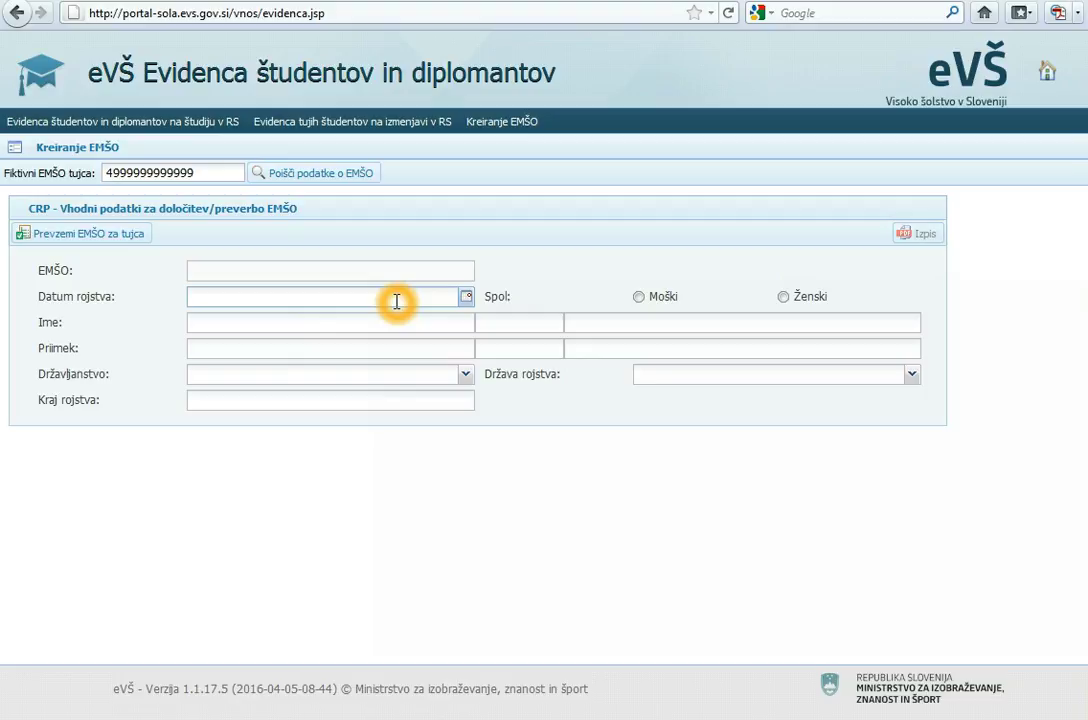
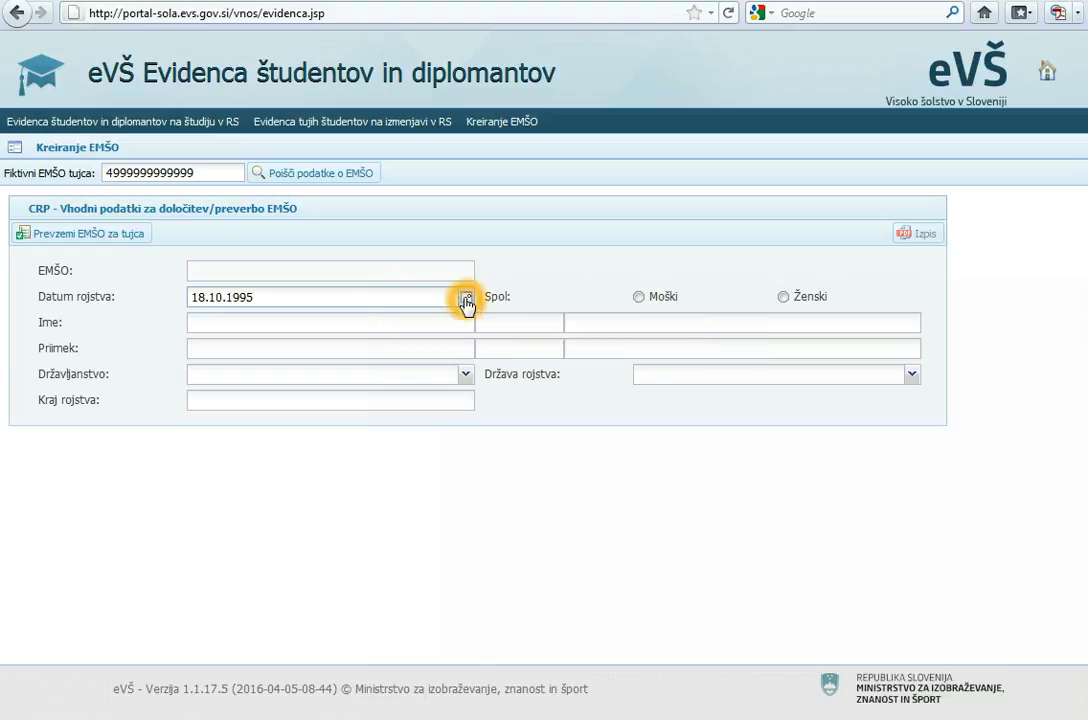
click(466, 297)
click(273, 401)
- Fill in the student's first name (Ime) and surname (Priimek)
click(389, 321)
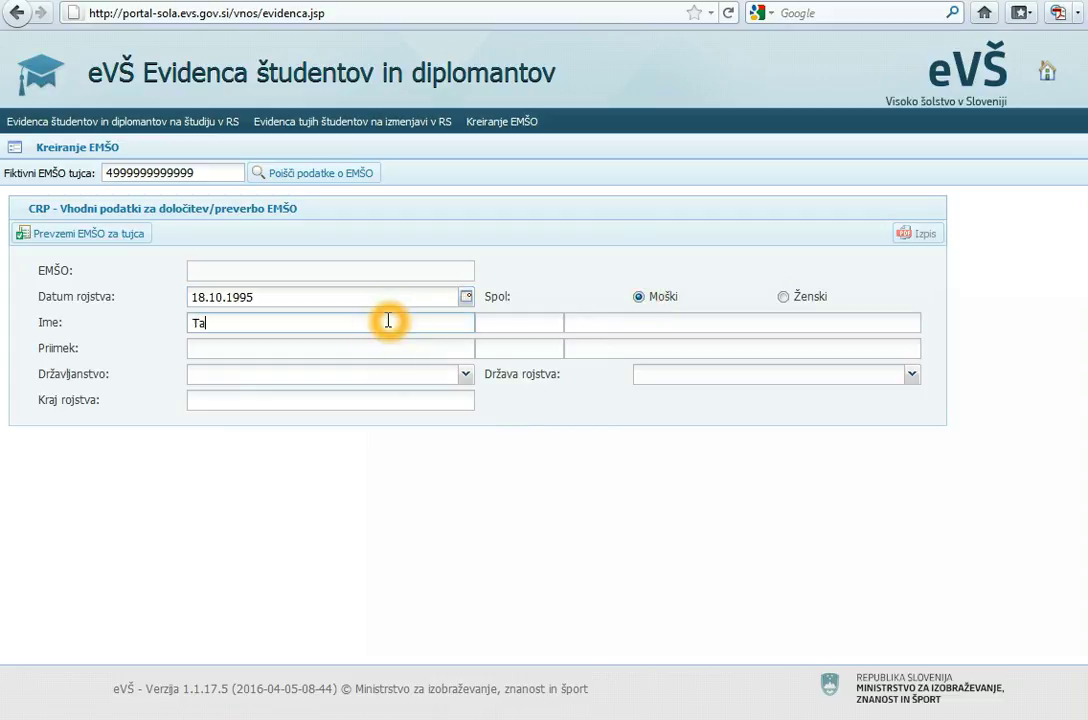
click(367, 345)
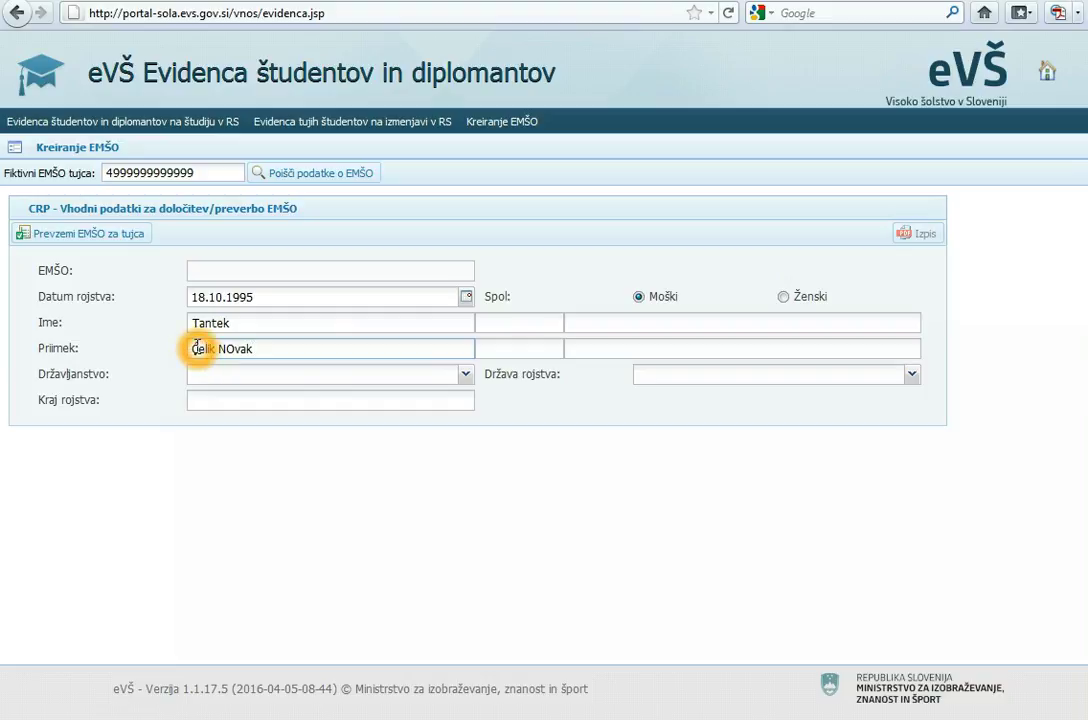
click(197, 347)
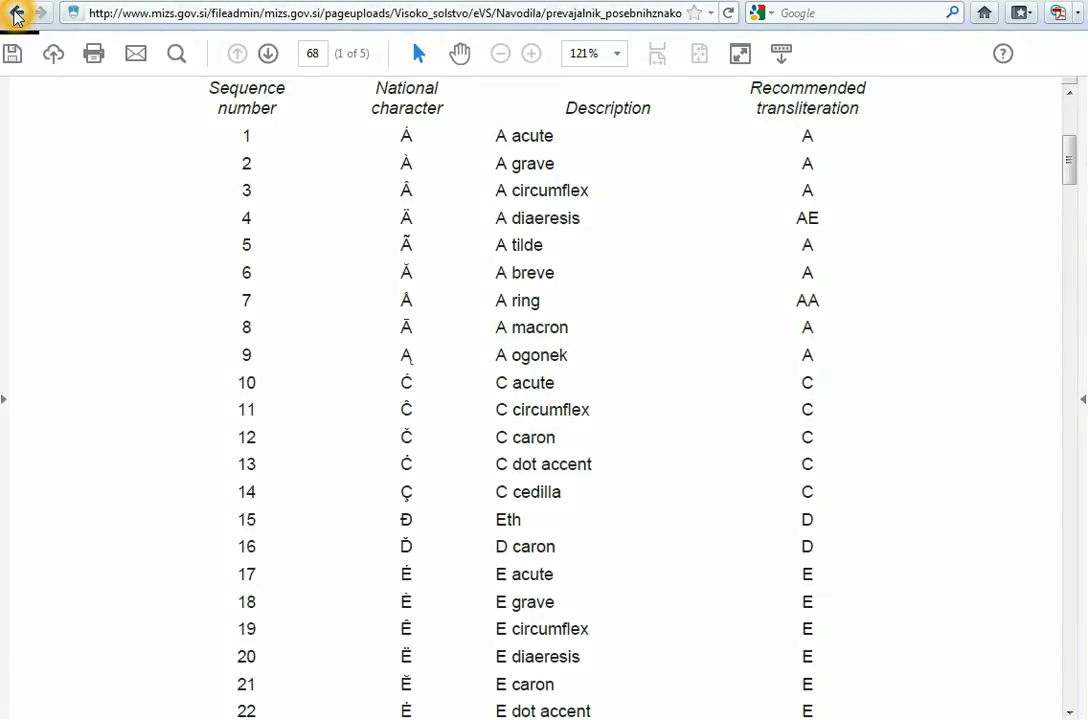
scroll(376, 333, down, 3)
click(388, 441)
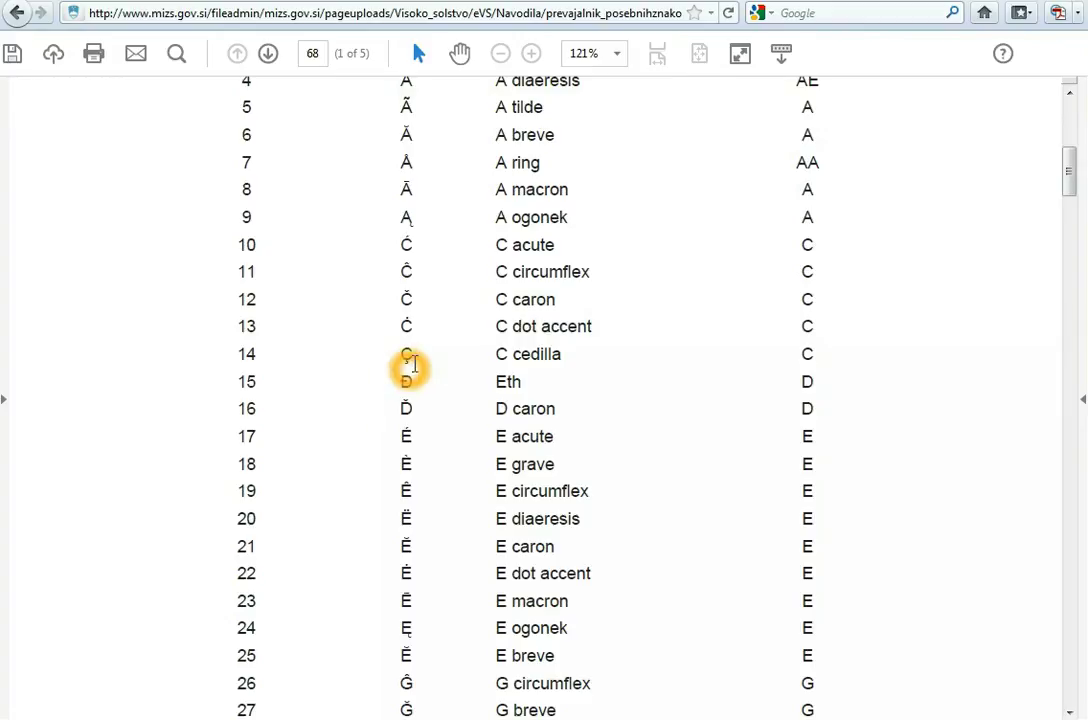
click(503, 358)
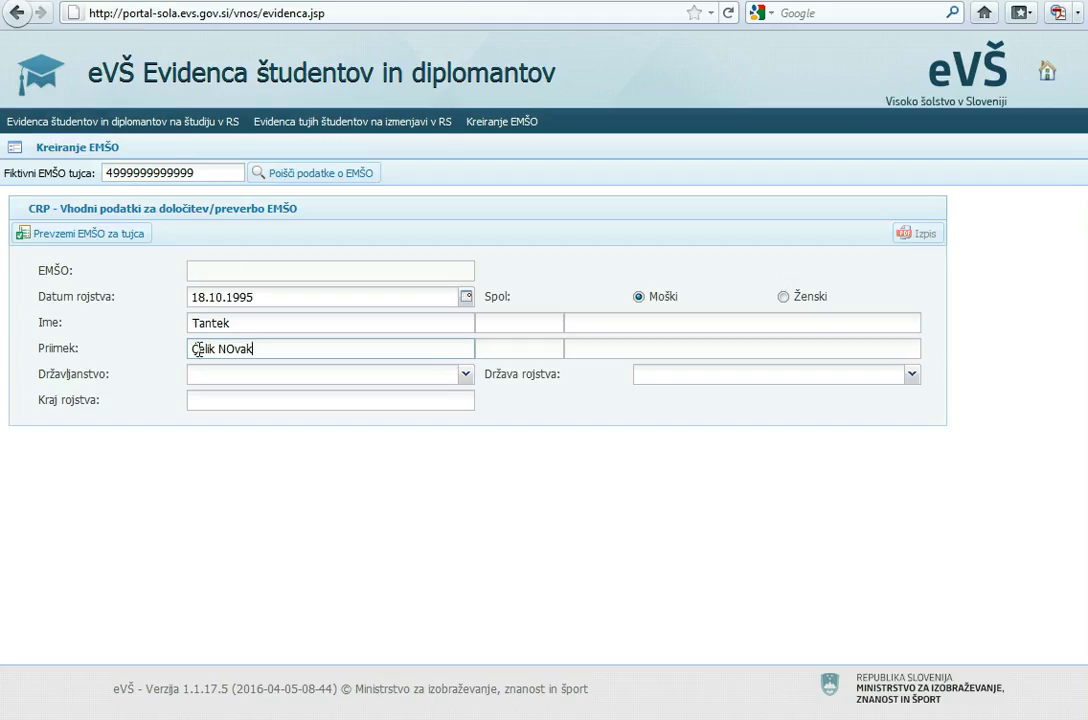
click(198, 349)
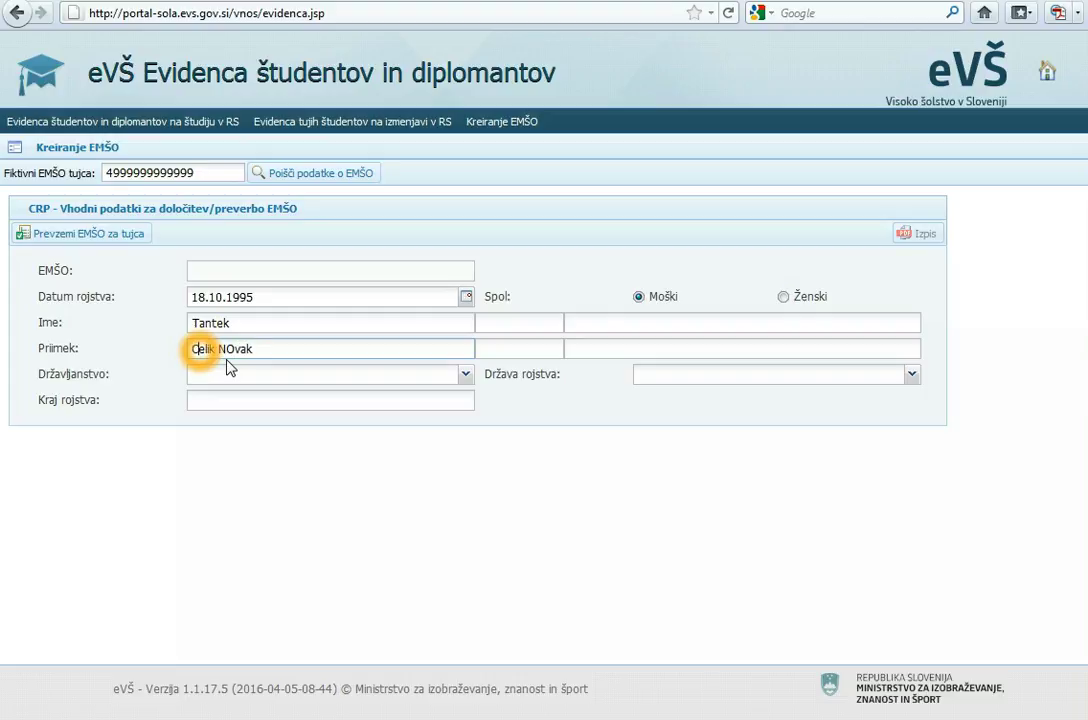
- Transliterate the surname's accented first letter to C and move the second surname into the additional surname field
key(BackSpace)
text(C)
click(275, 344)
key(BackSpace)
key(BackSpace)
key(BackSpace)
key(BackSpace)
key(BackSpace)
key(BackSpace)
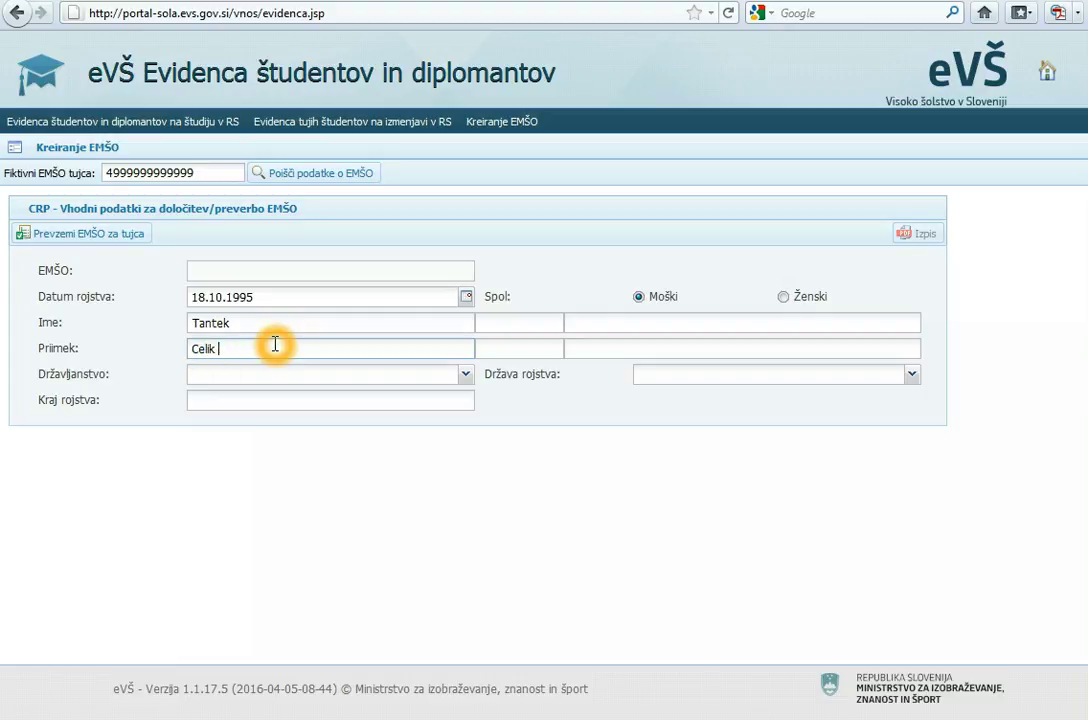
click(566, 345)
click(573, 345)
click(579, 349)
text(Novak)
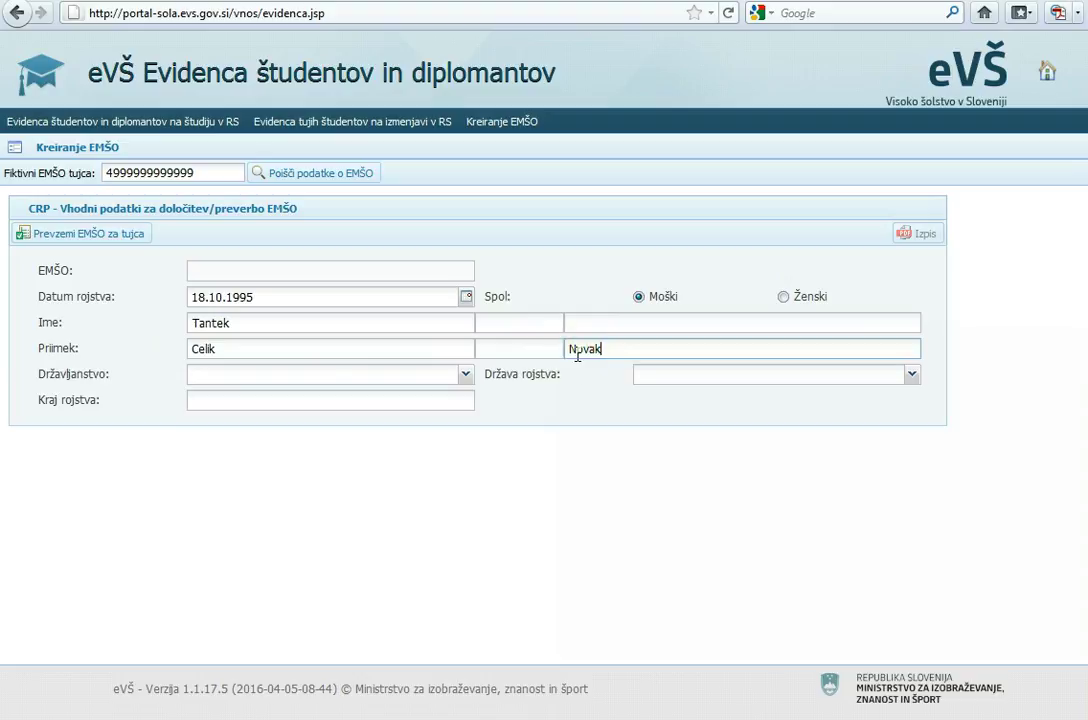
click(578, 349)
- Set citizenship (Državljanstvo) to Švedske
click(410, 376)
click(466, 376)
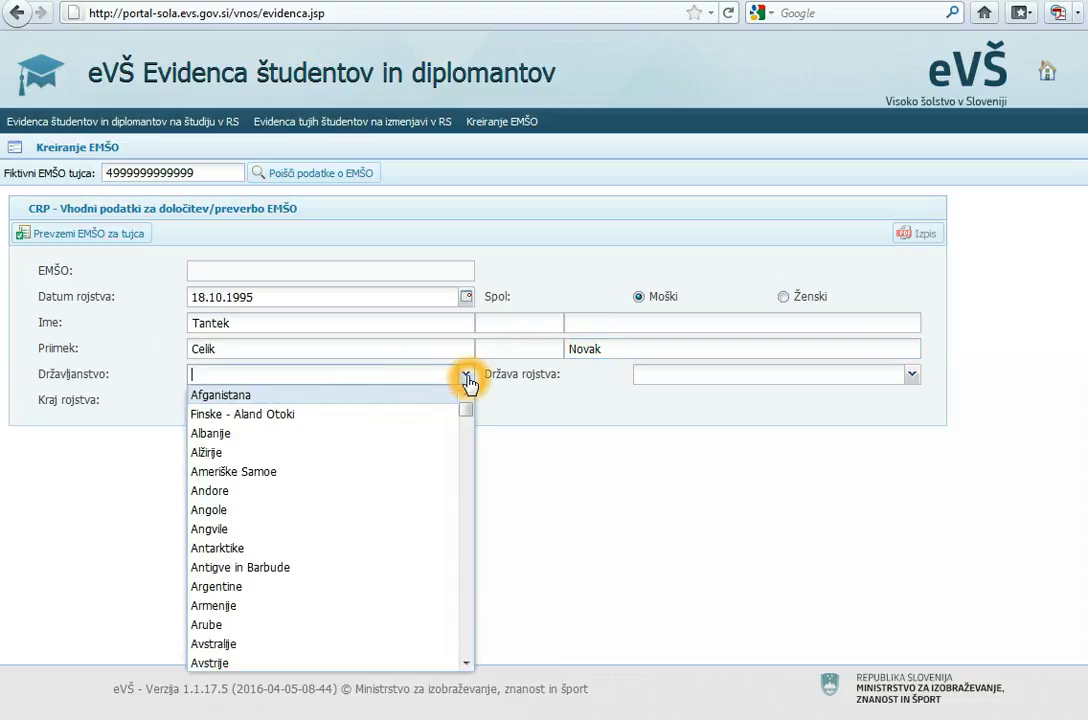
text(Španije)
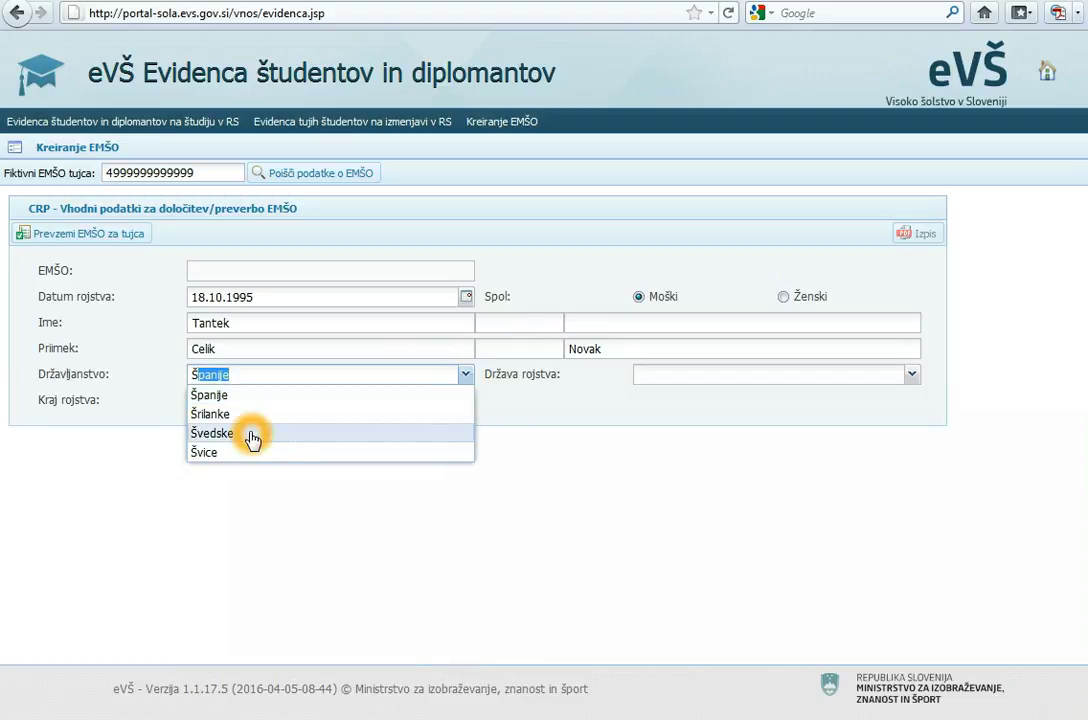
click(251, 434)
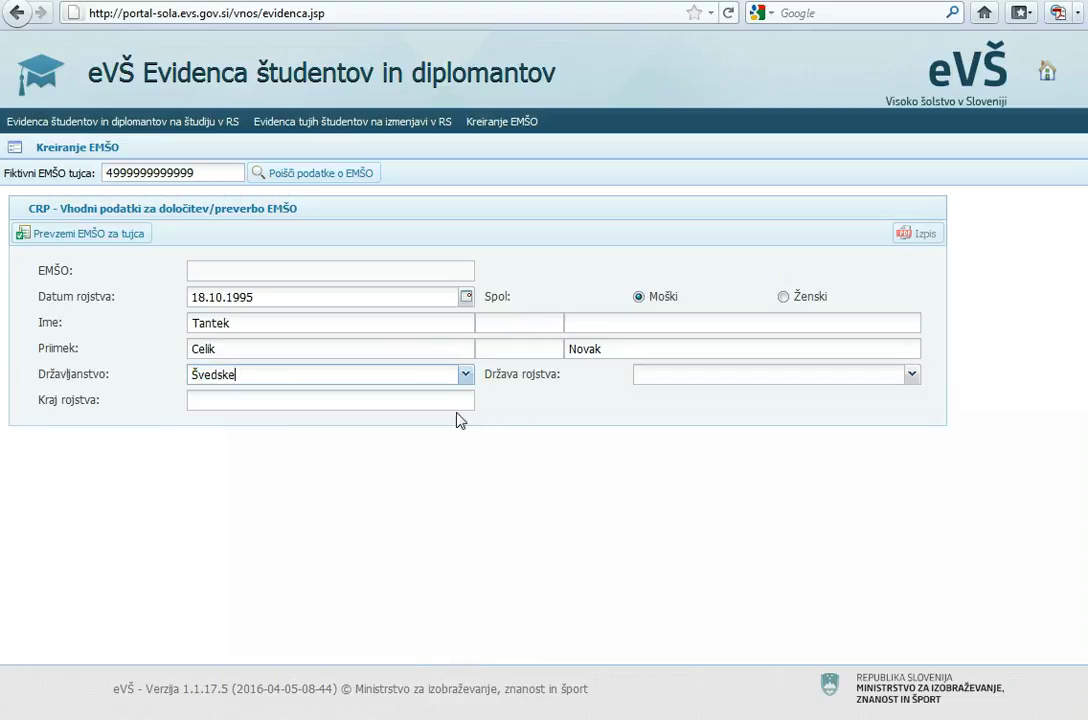
click(651, 376)
- Set birth country TURČIJA and birthplace Ankara, then request the EMŠO for the foreigner
click(914, 375)
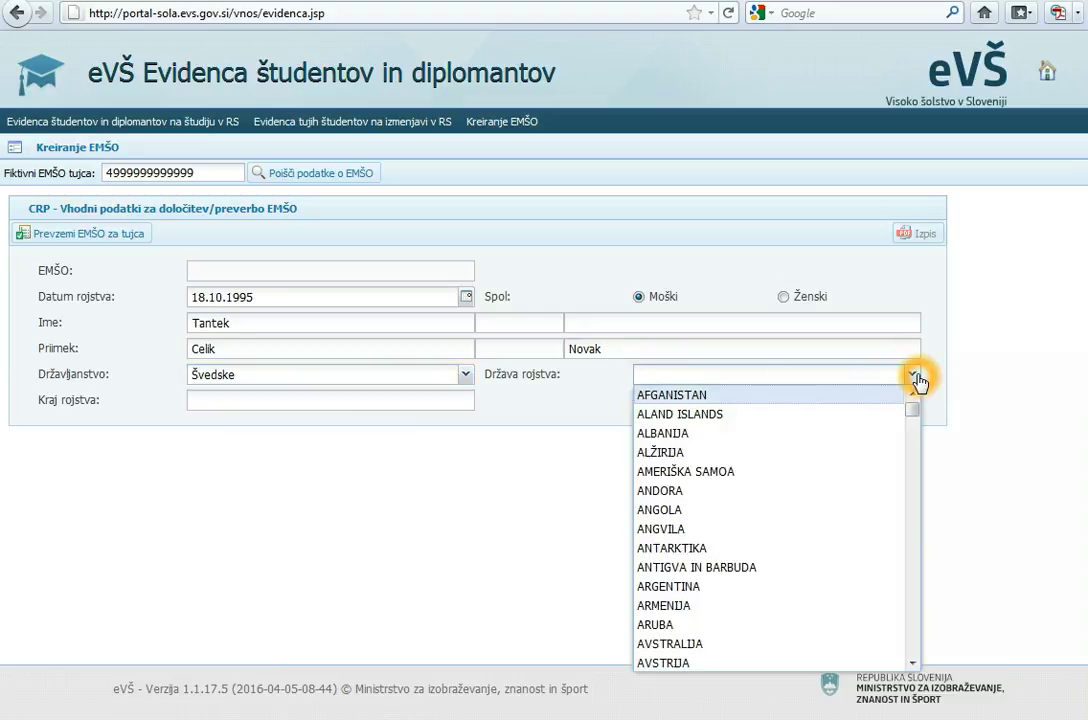
text(TADŽIKISTAN)
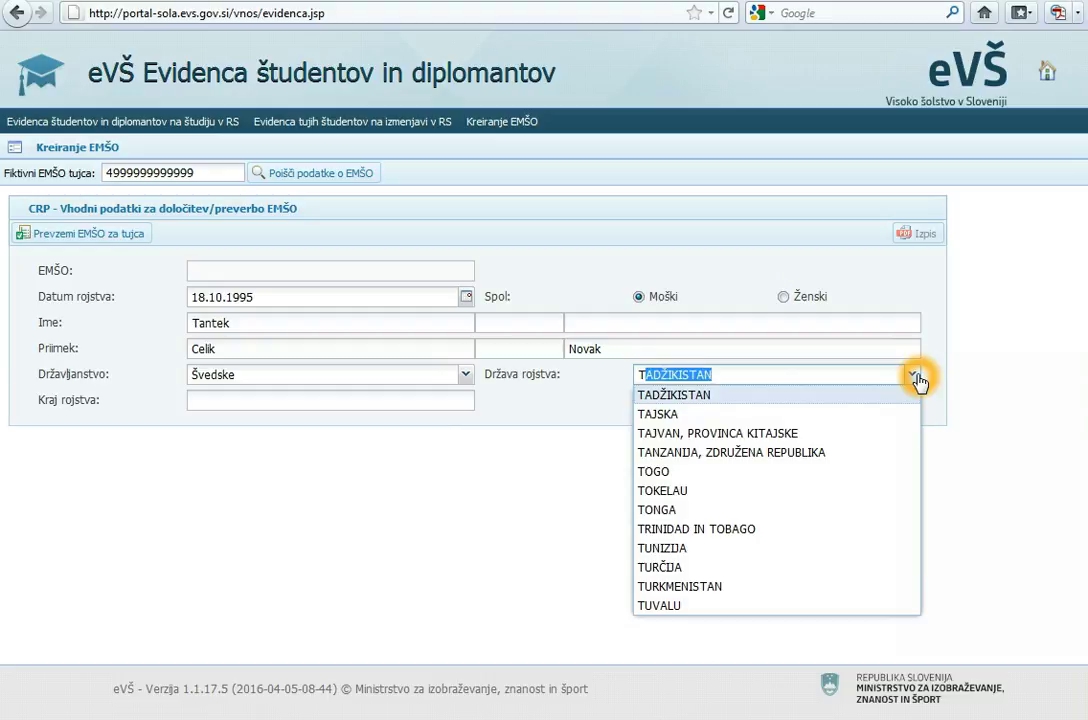
click(668, 570)
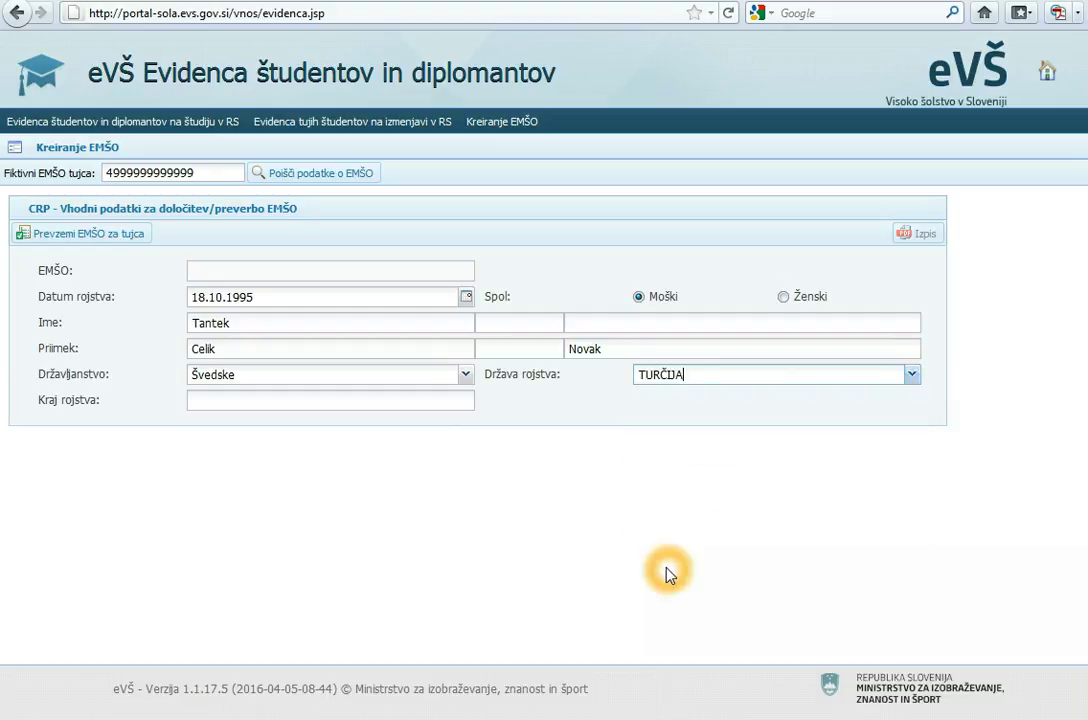
click(430, 401)
click(430, 402)
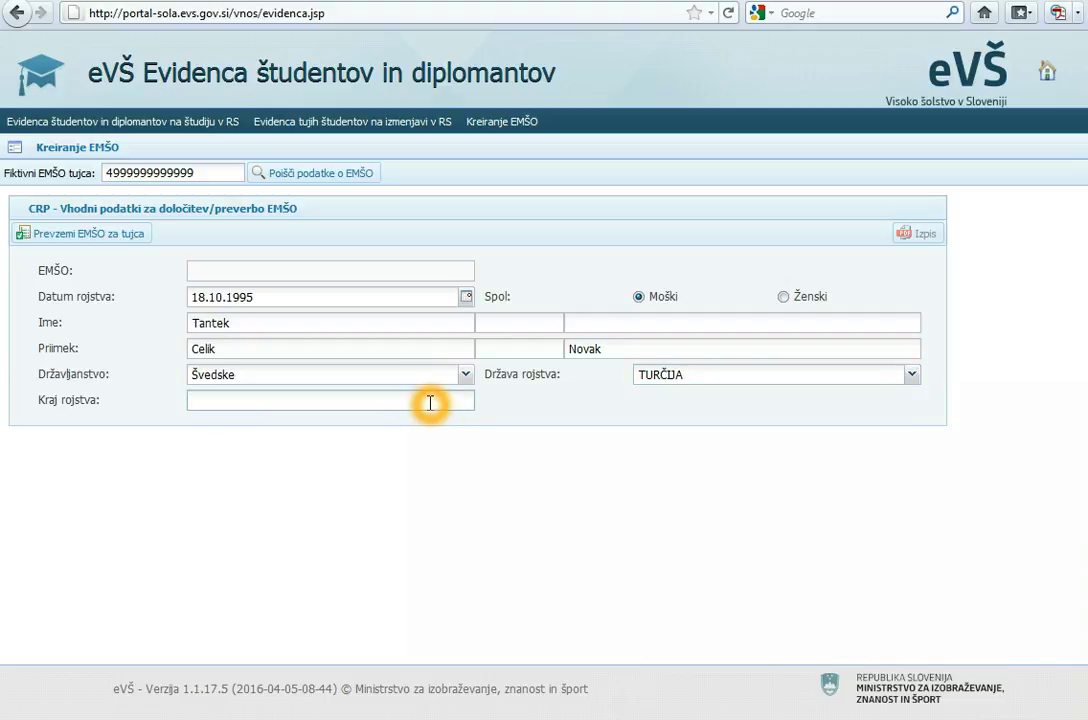
text(Ankara)
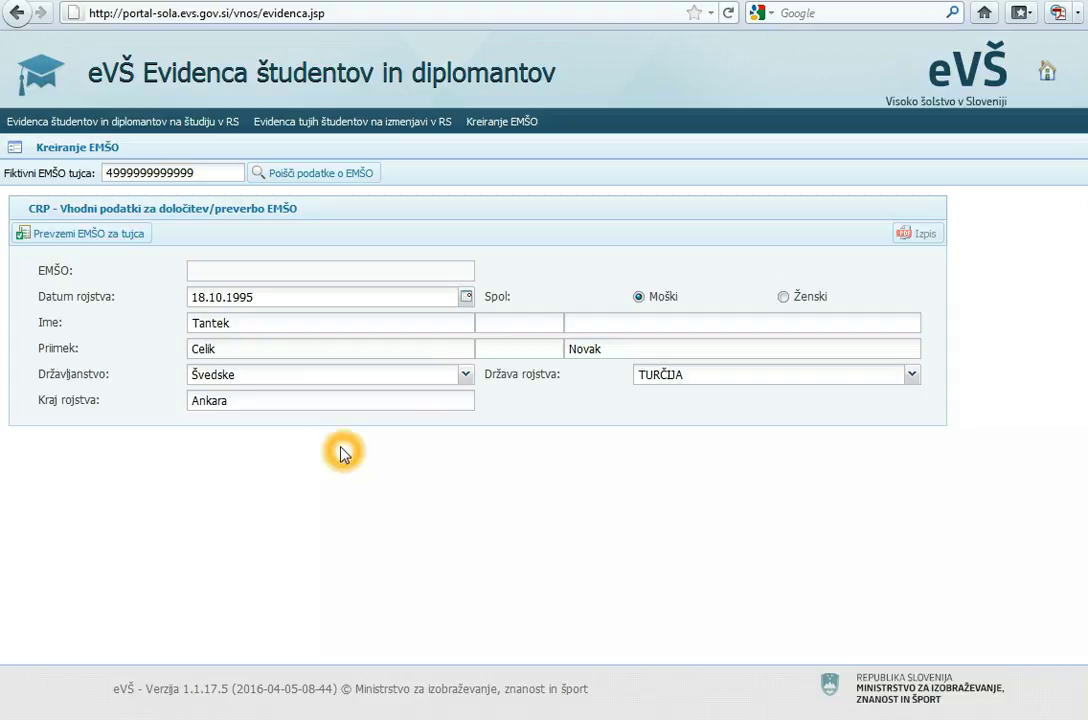
click(88, 240)
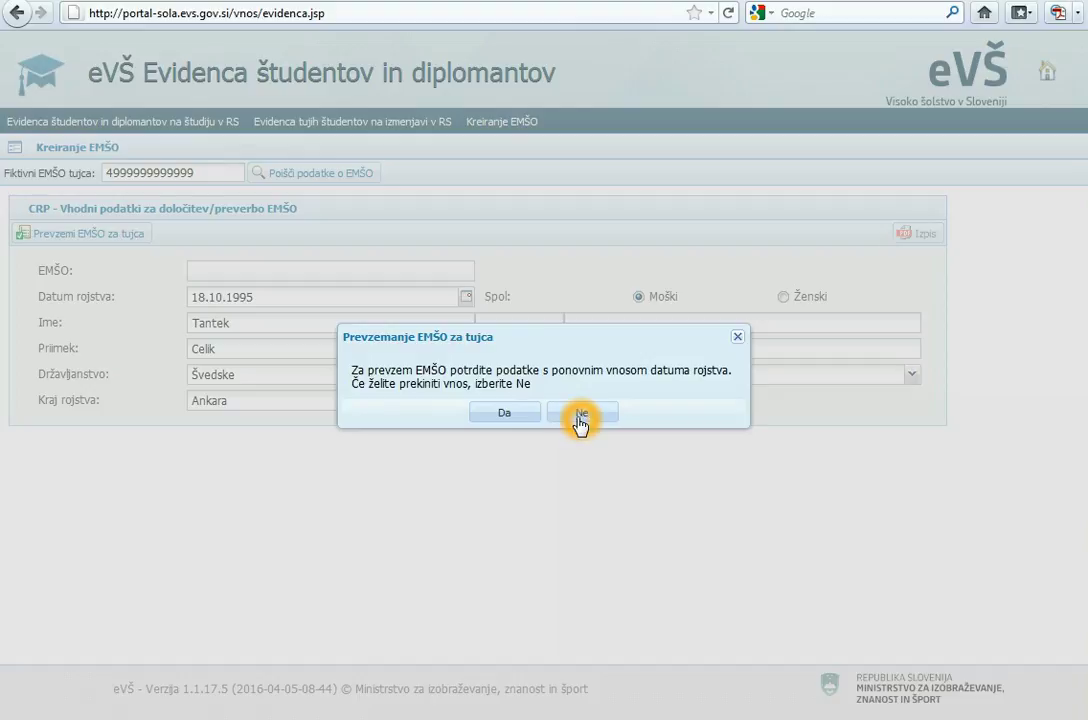
- Confirm the EMŠO takeover, keep birth date 18 October 1995, and save the new EMŠO
click(506, 414)
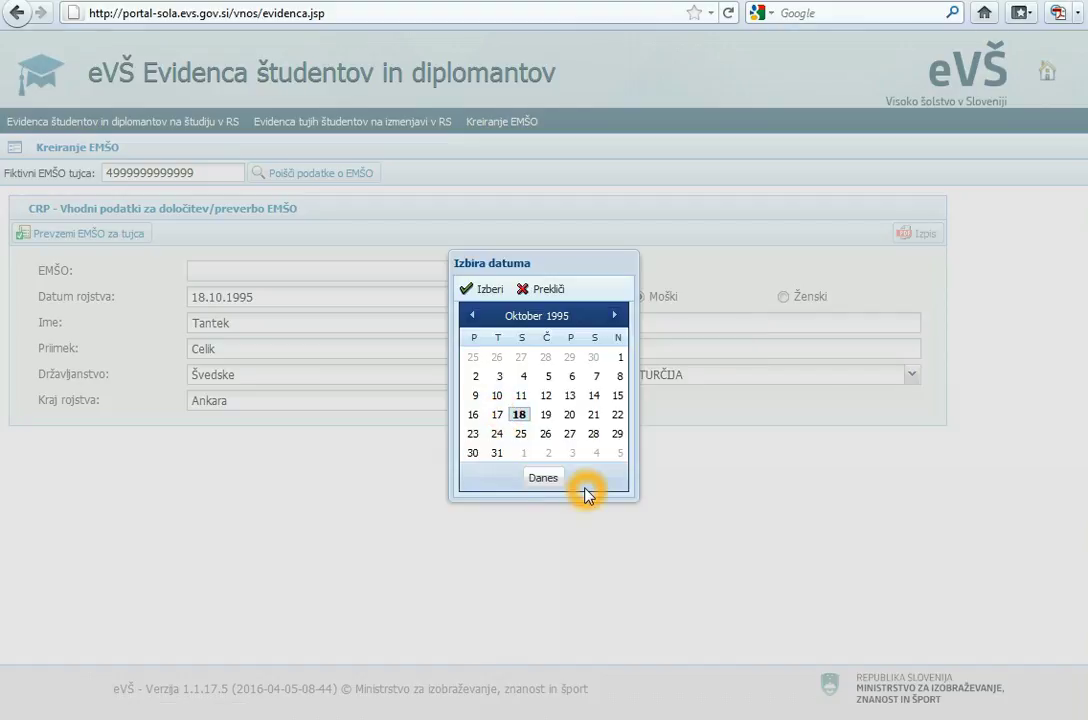
click(583, 316)
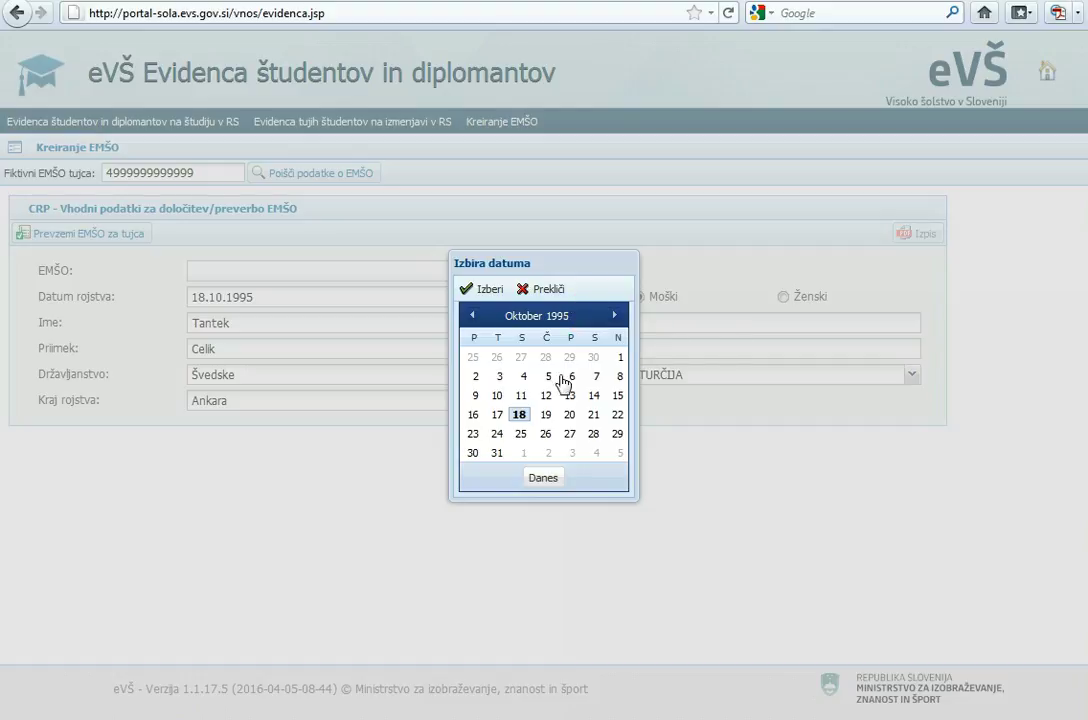
click(538, 423)
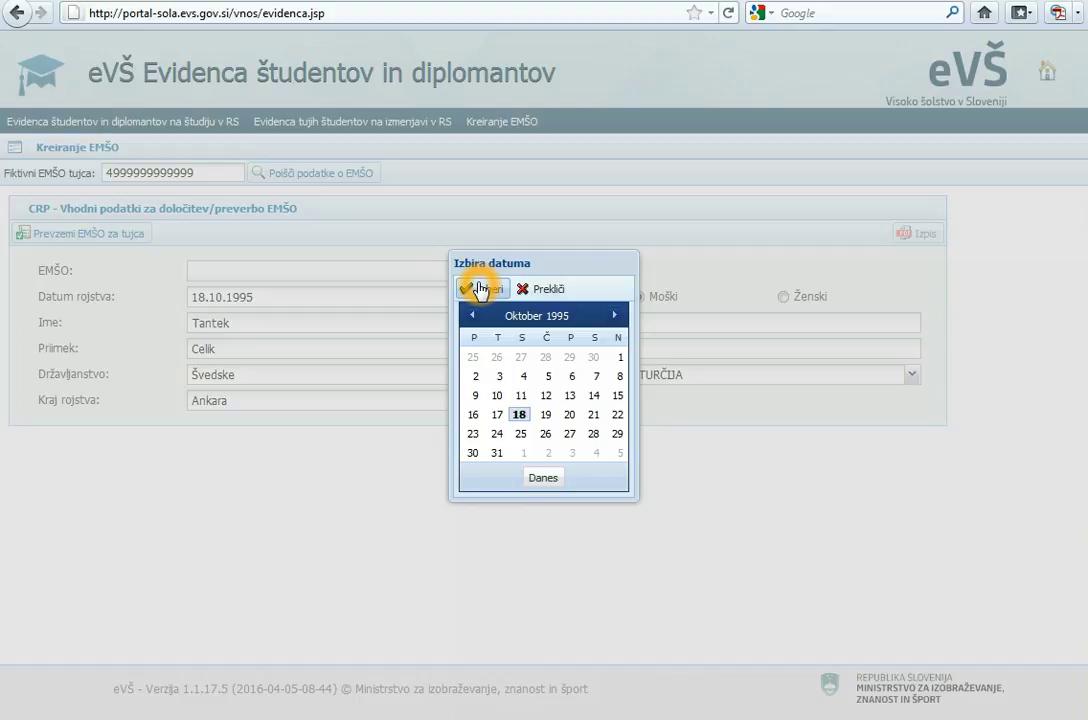
click(480, 289)
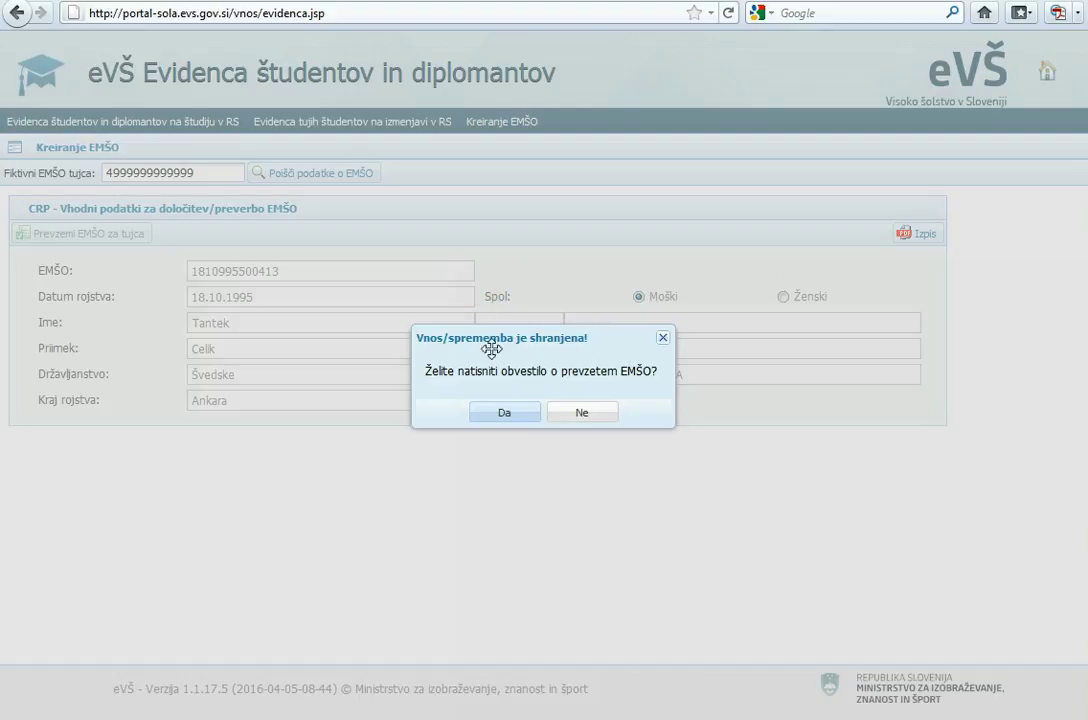
- Print and view the EMŠO notification PDF, then close it to return to the saved form
click(505, 414)
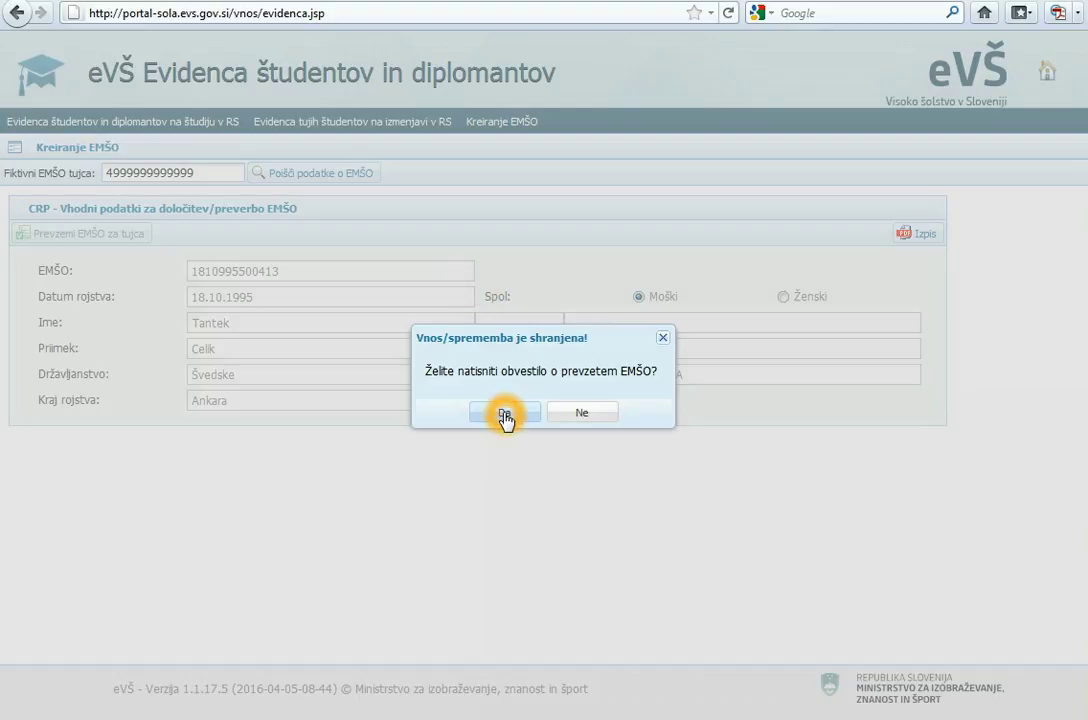
click(593, 417)
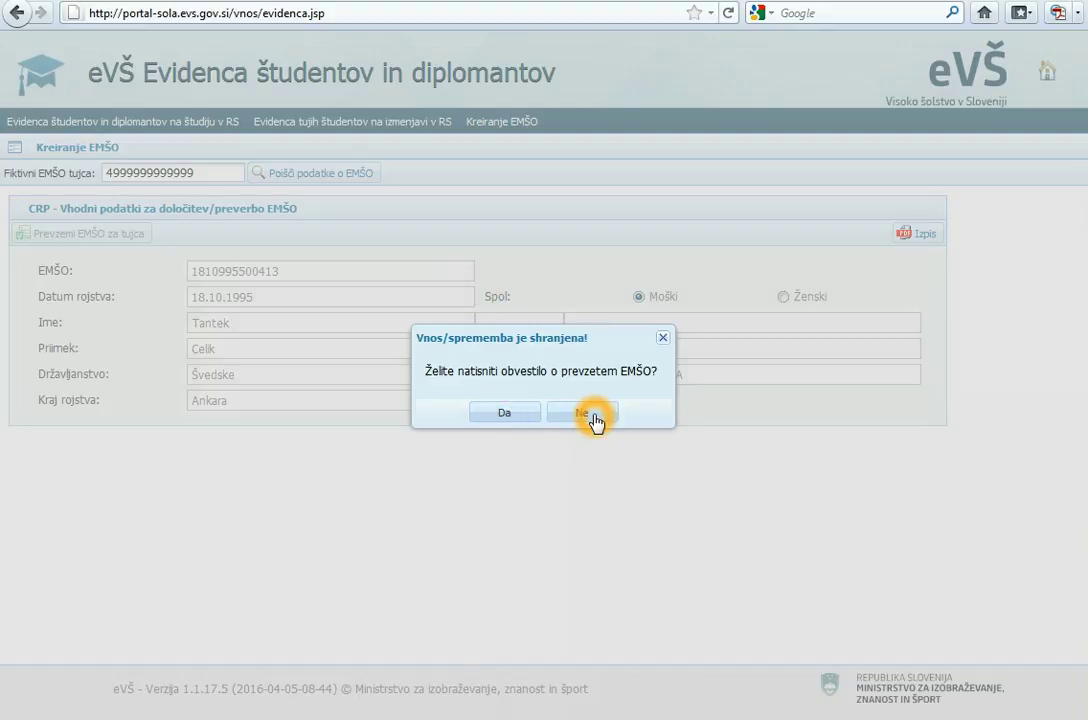
click(505, 414)
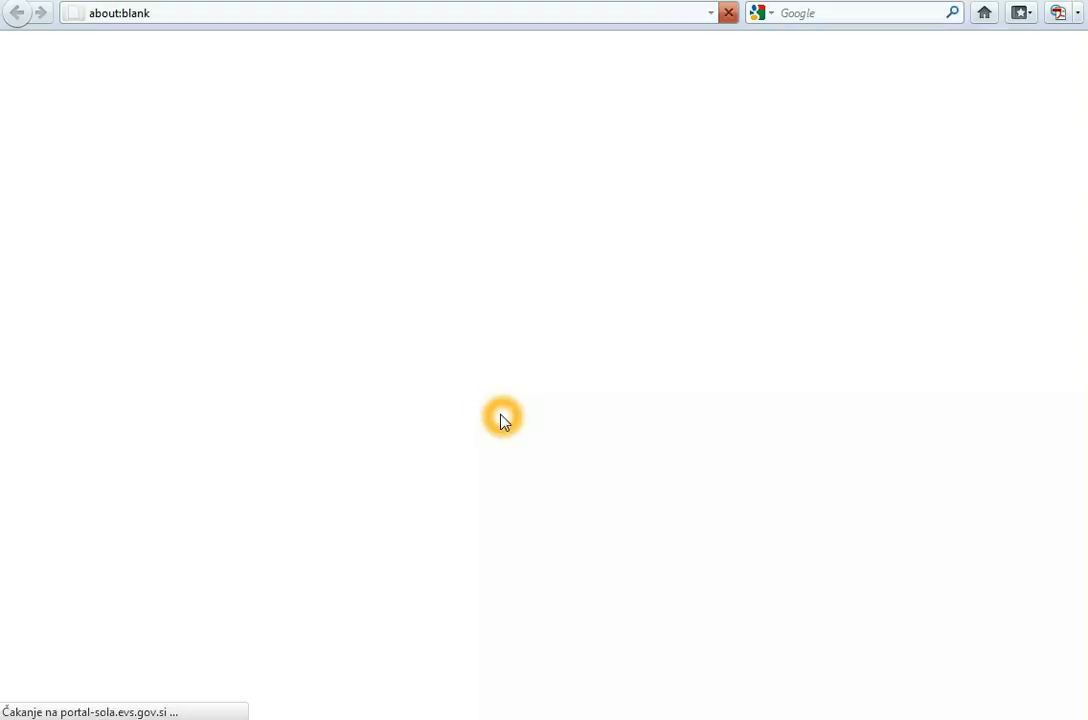
scroll(505, 416, down, 6)
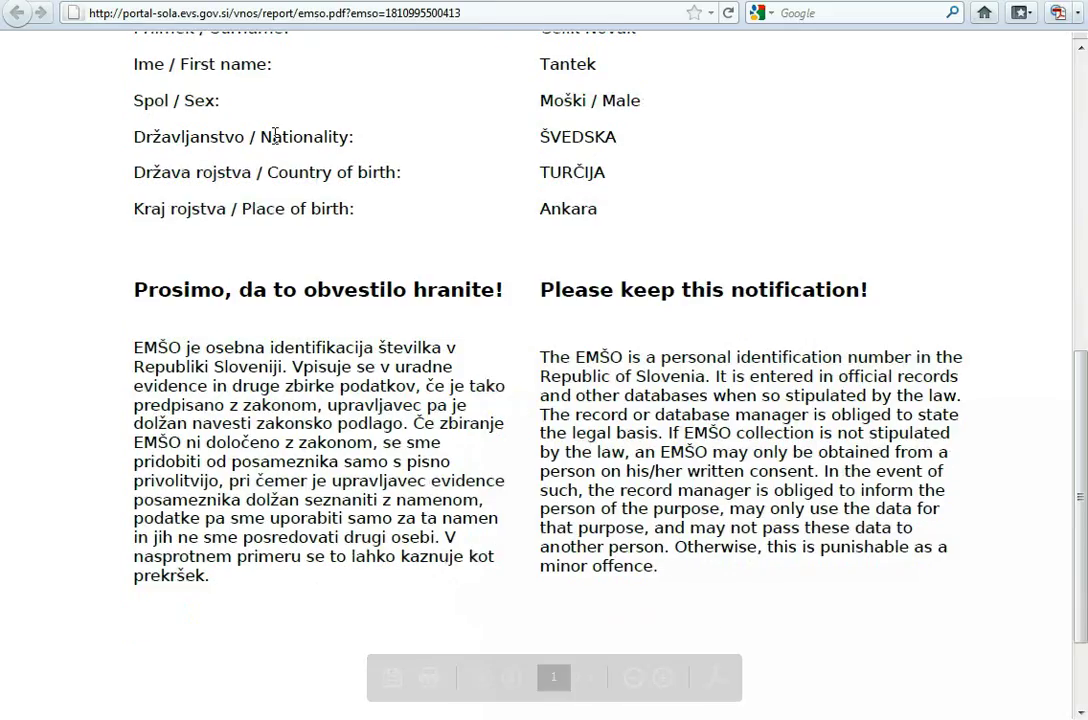
key(ctrl+w)
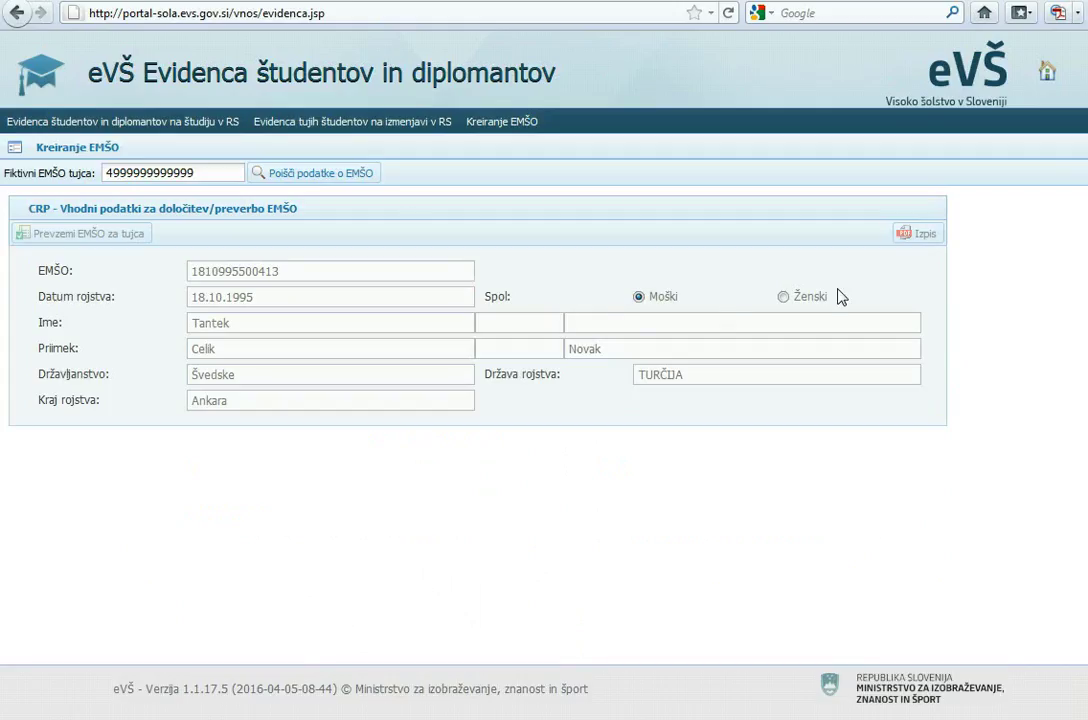
click(930, 237)
click(925, 288)
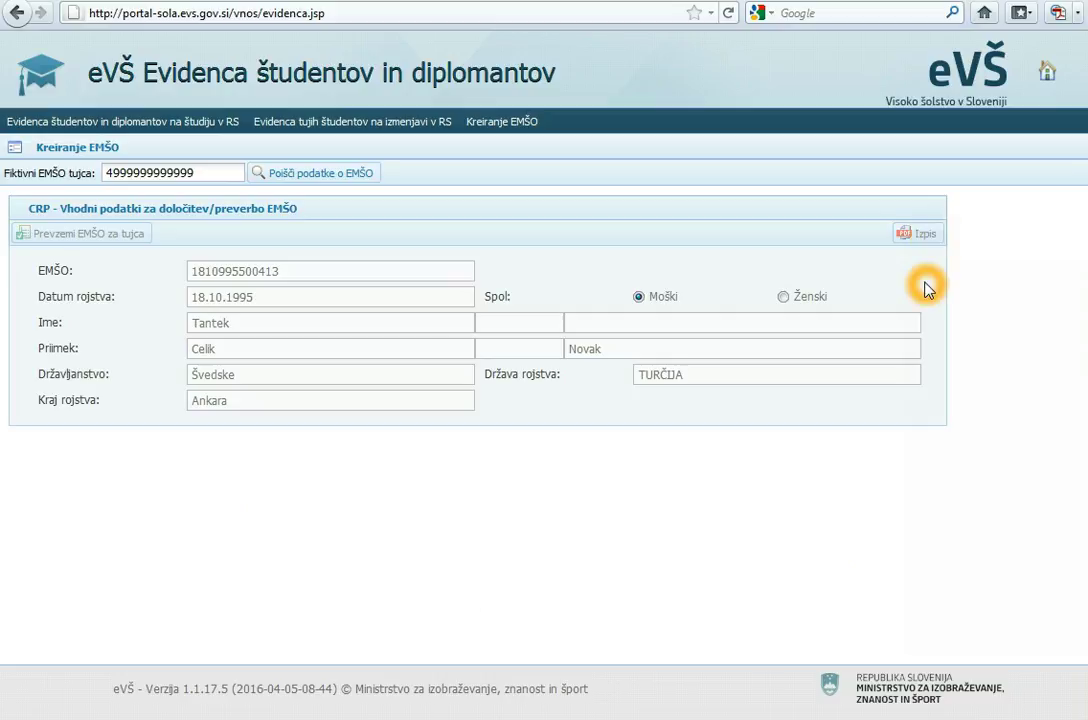